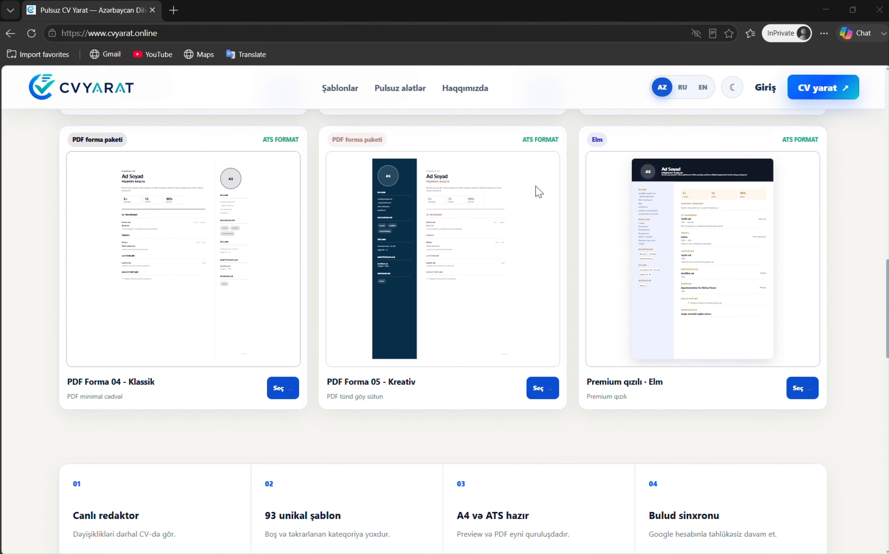
pyautogui.scroll(-5, 592, 167)
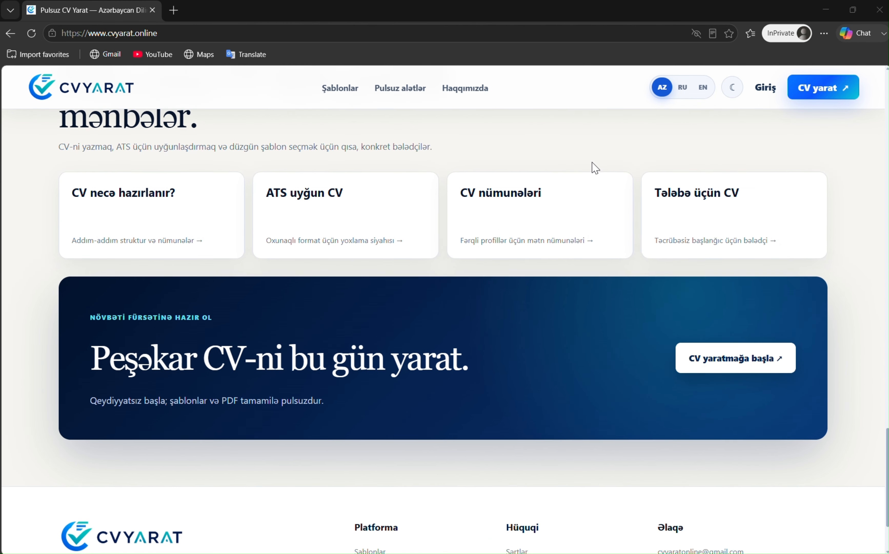
# Start a new free CV from the CVYARAT home page with 'Pulsuz başla'
pyautogui.scroll(20, 591, 169)
pyautogui.scroll(12, 591, 167)
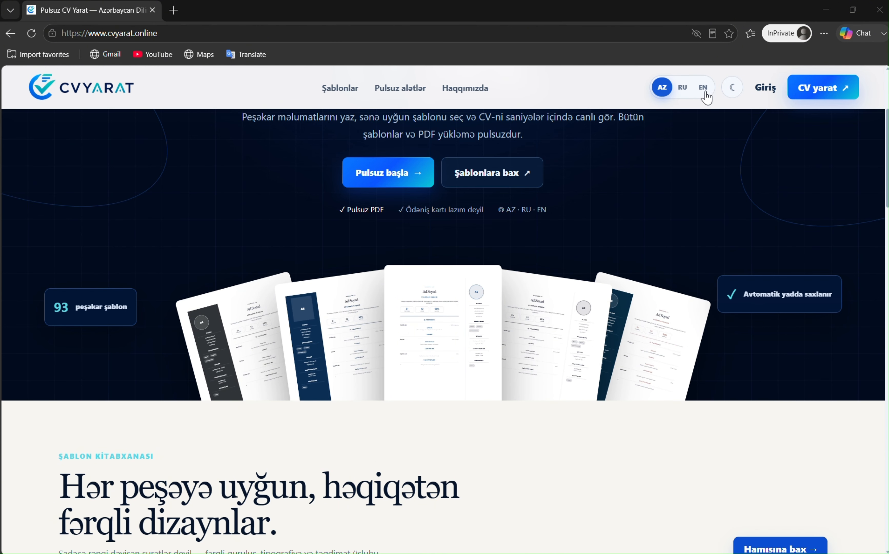
pyautogui.scroll(5, 509, 179)
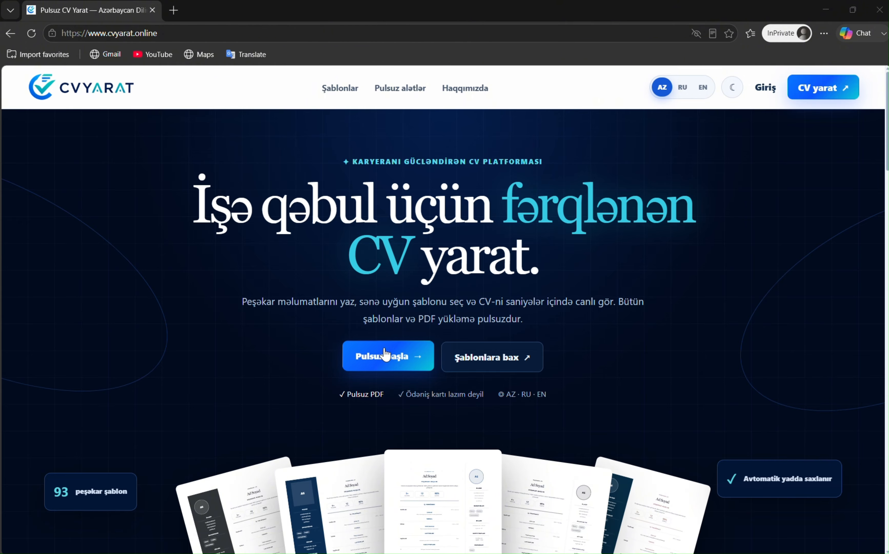
pyautogui.click(376, 360)
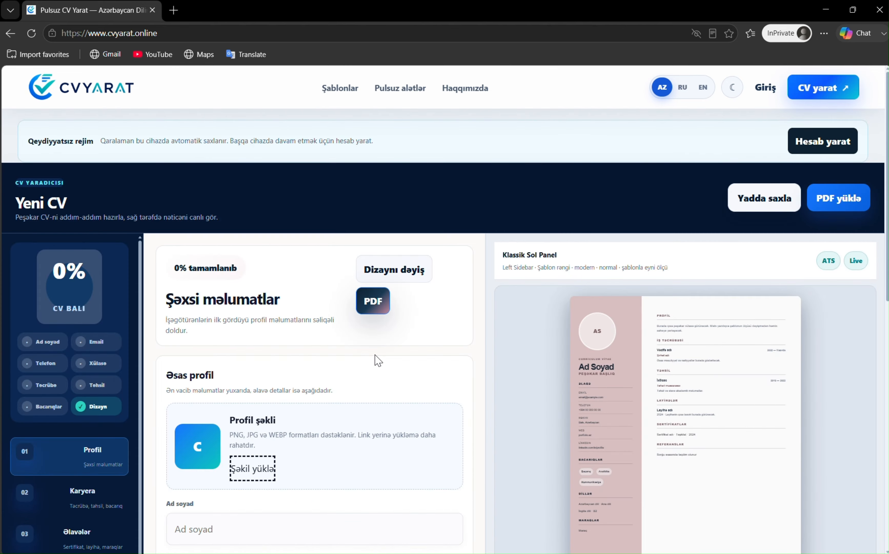
# Upload the portrait image as the CV's profile photo
pyautogui.scroll(-9, 363, 299)
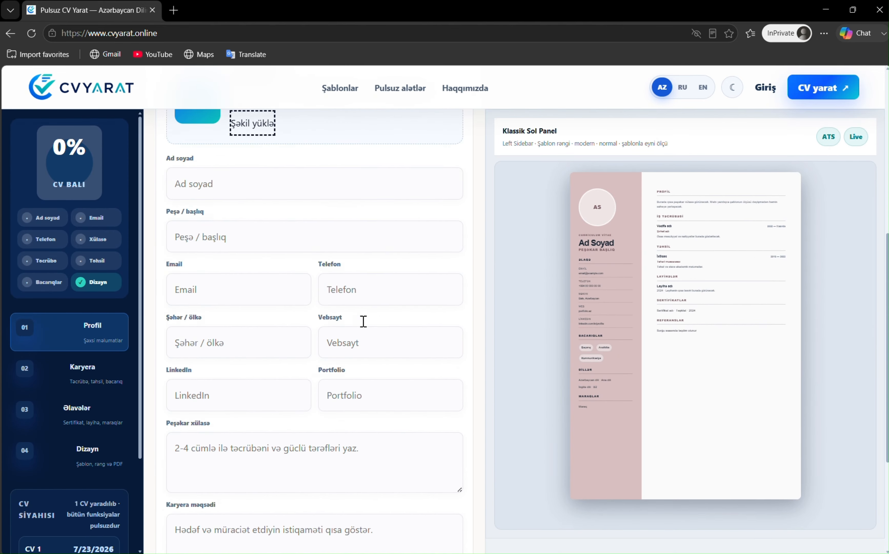
pyautogui.scroll(8, 364, 300)
pyautogui.scroll(-3, 363, 300)
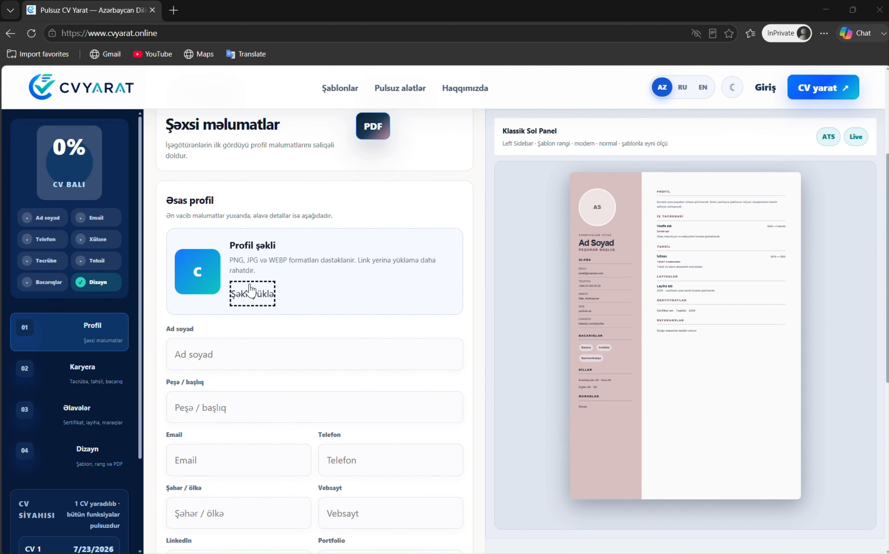
pyautogui.click(251, 291)
pyautogui.doubleClick(203, 109)
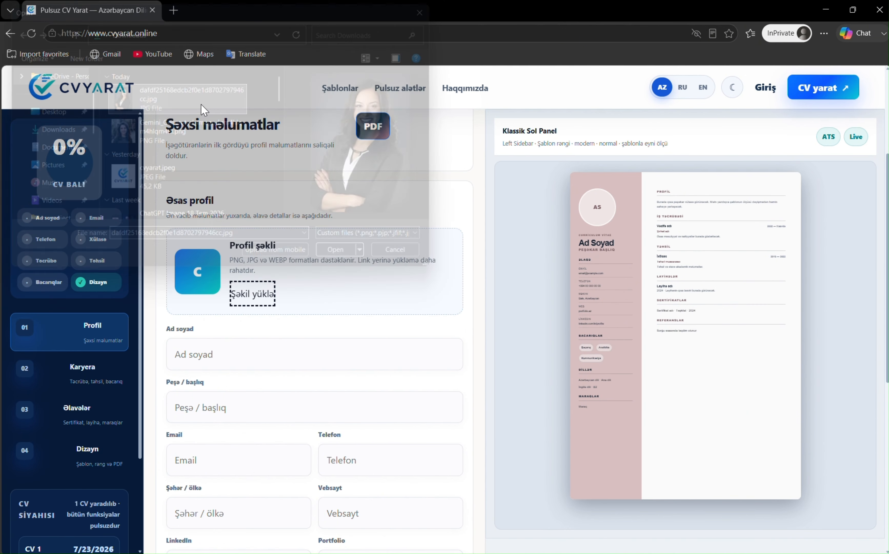
pyautogui.scroll(-3, 385, 248)
pyautogui.click(374, 244)
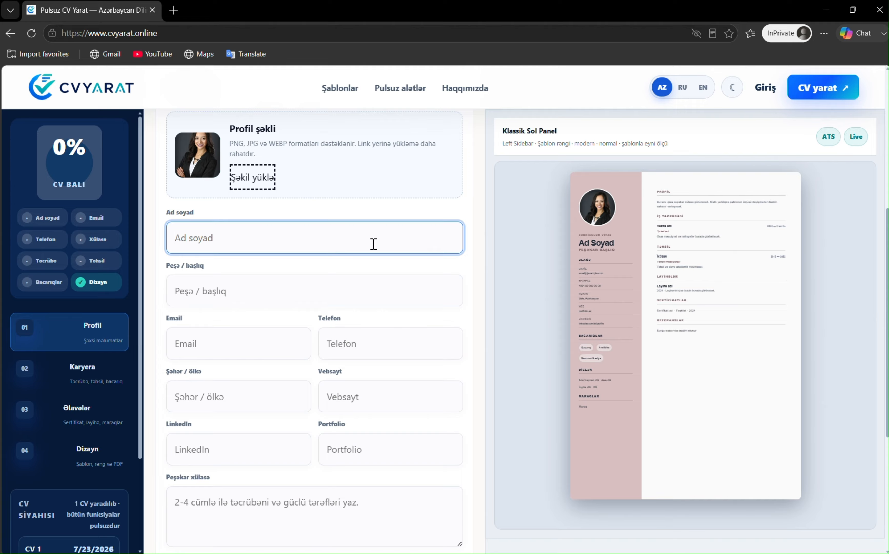
# Enter the person's full name, the title Marketing Mütəxəssisi, their email, phone number and city
pyautogui.press('Tab')
pyautogui.write('Marketing Mütəxəssisi')
pyautogui.press('Tab')
pyautogui.write('aysel')
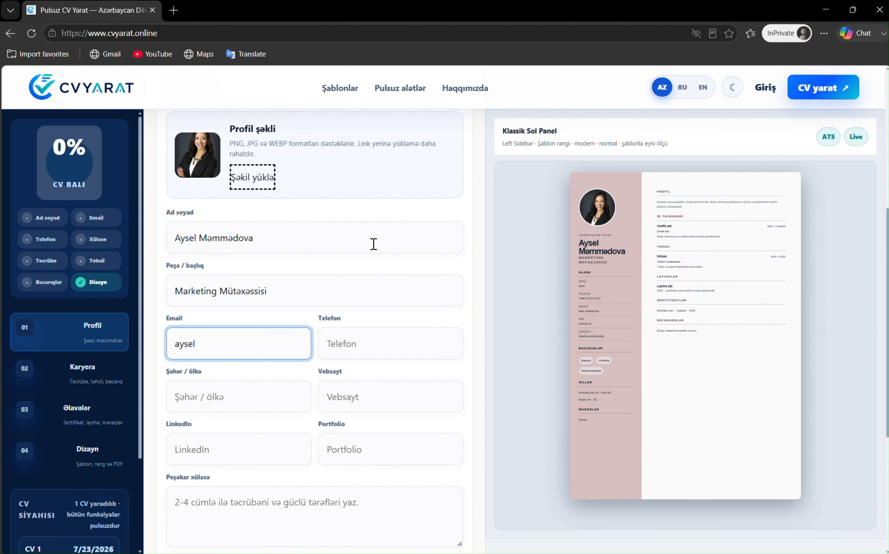
pyautogui.write('@example.com')
pyautogui.press('Tab')
pyautogui.write('+994')
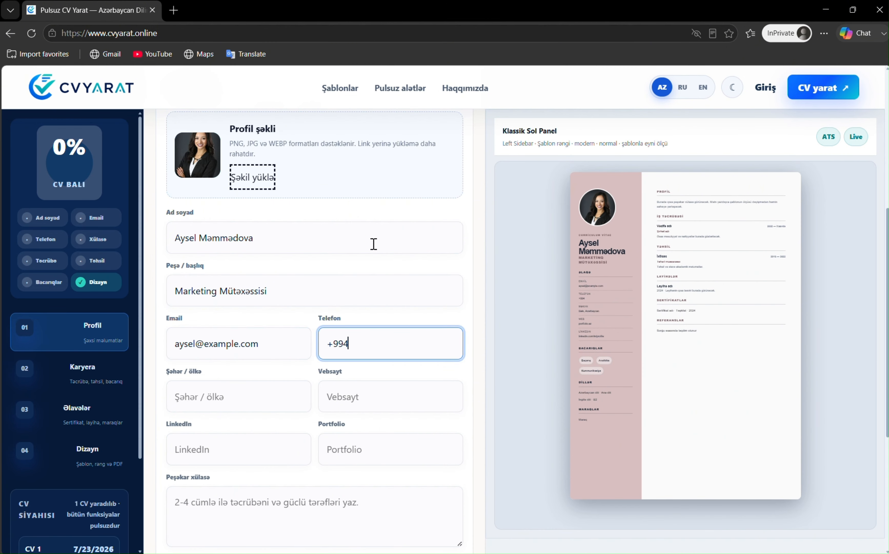
pyautogui.write('50000000000')
pyautogui.press('Tab')
pyautogui.write('Ba')
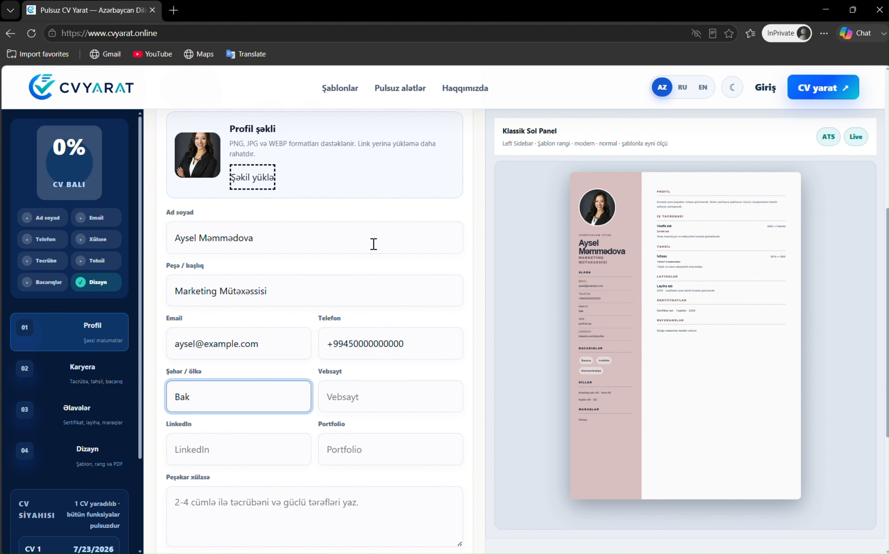
pyautogui.press('Tab')
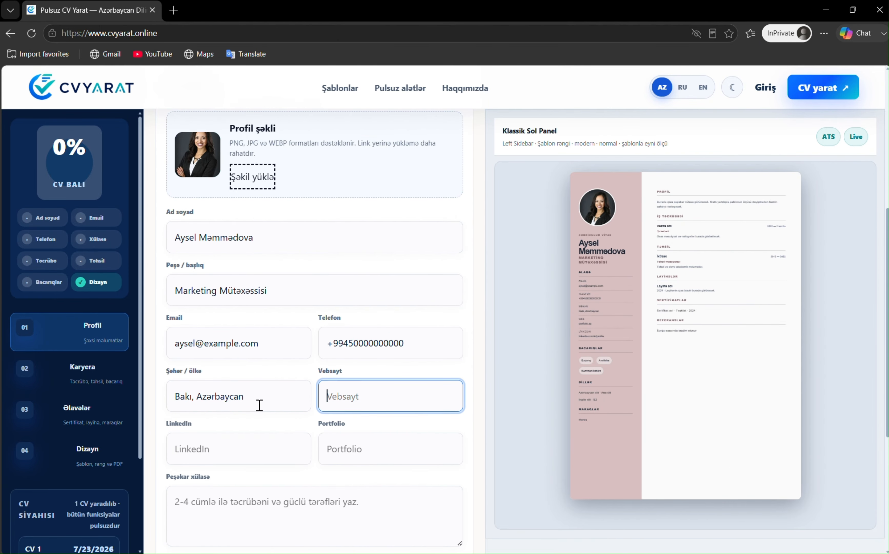
# Write the Peşəkar xülasə about three years of digital marketing and social media experience, fixing a typo
pyautogui.scroll(-3, 289, 395)
pyautogui.click(345, 403)
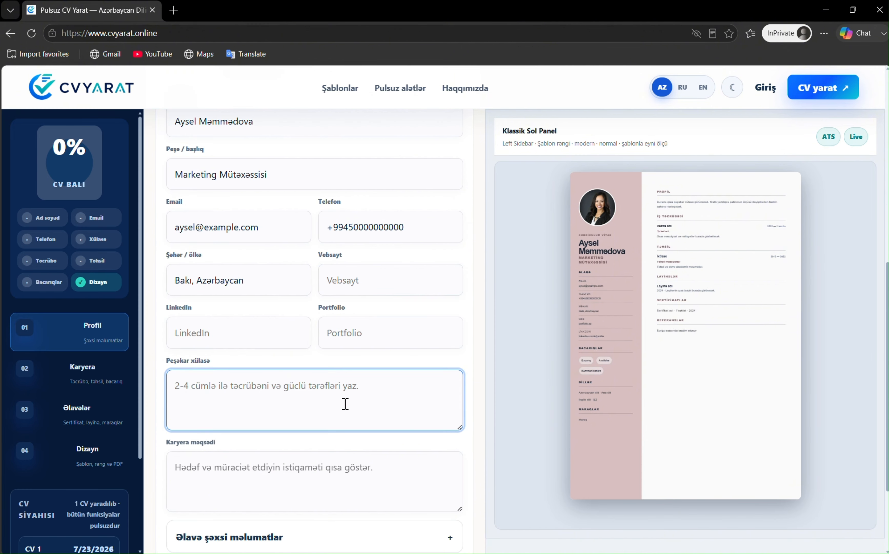
pyautogui.write('Rəqəmsal marketing və sosial')
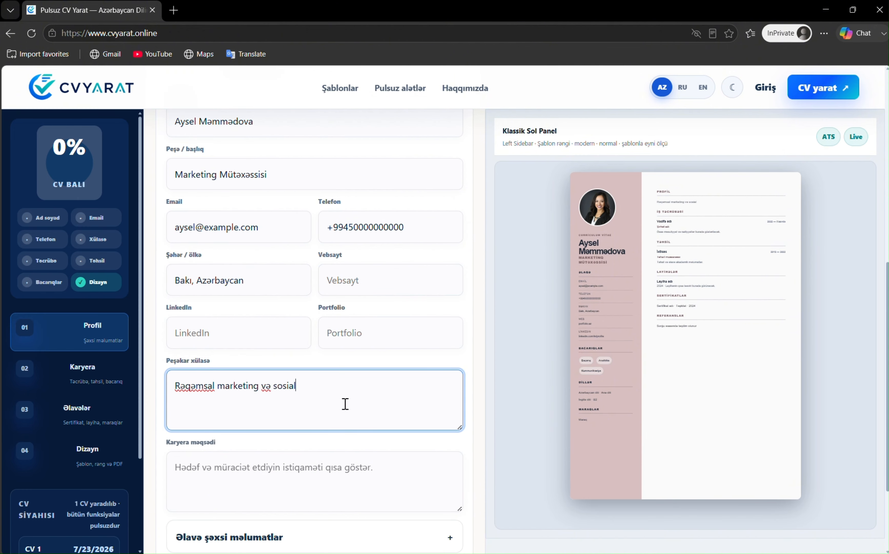
pyautogui.write(' media sahəsində üç illik təcrübə')
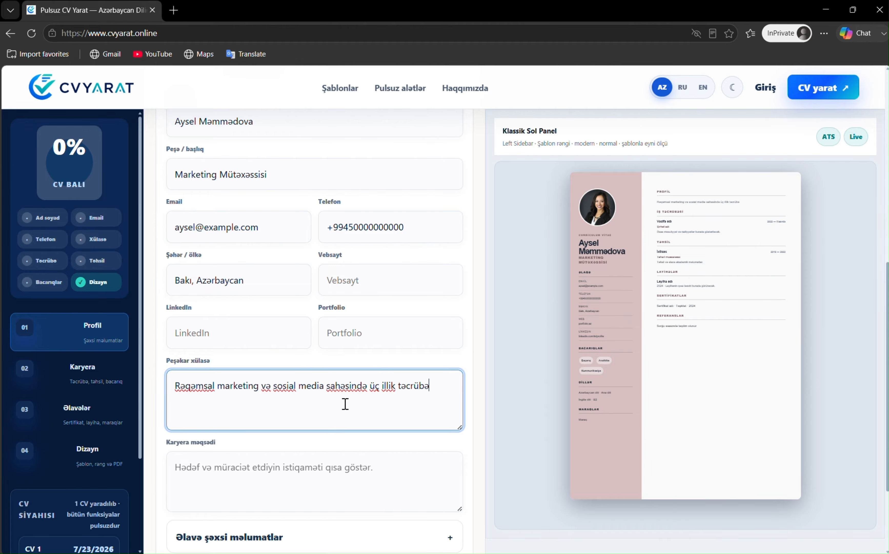
pyautogui.write('yə malik marketing mütəxəssisiyəm. Kontent strategiyası')
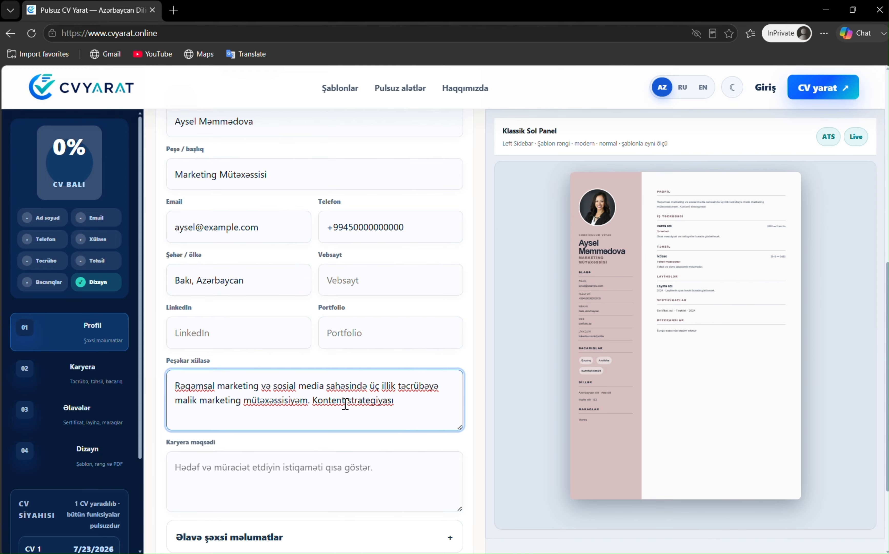
pyautogui.write(' , reklAM MKOMPANİYALARI Və NƏTİCƏLƏRİN TƏHLİLİ ÜZRƏ TƏCRÜBƏM VAR')
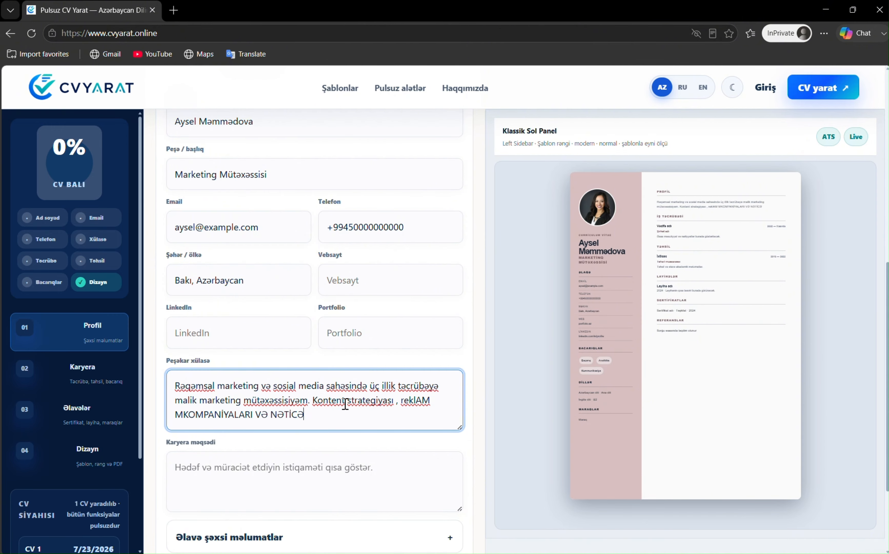
pyautogui.moveTo(409, 398); pyautogui.dragTo(444, 416)
pyautogui.press('BackSpace')
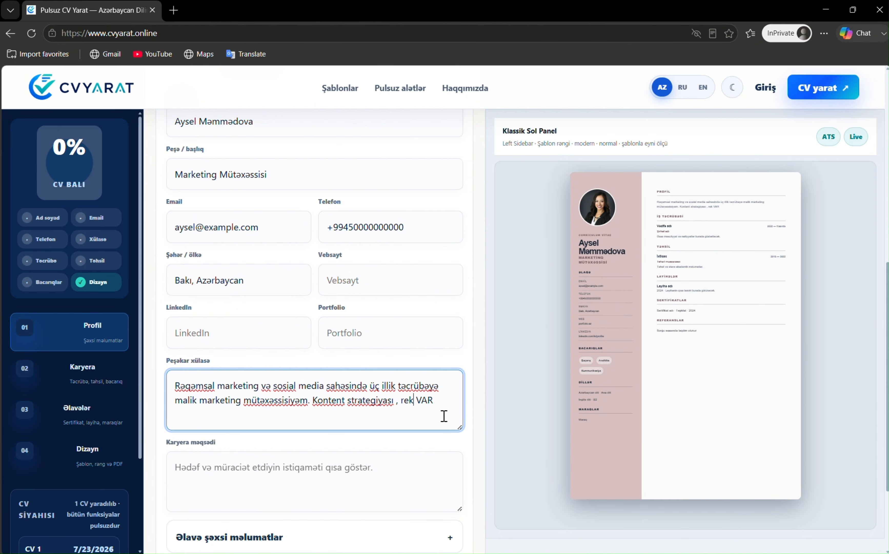
pyautogui.write('am kompaniyaları və nəticələrin təhlili üzrə təcrübəm var')
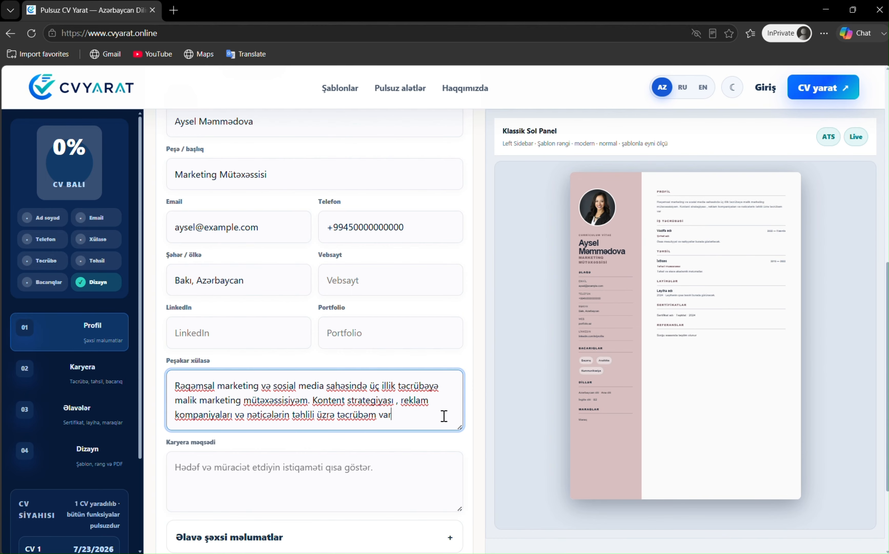
pyautogui.scroll(-3, 267, 324)
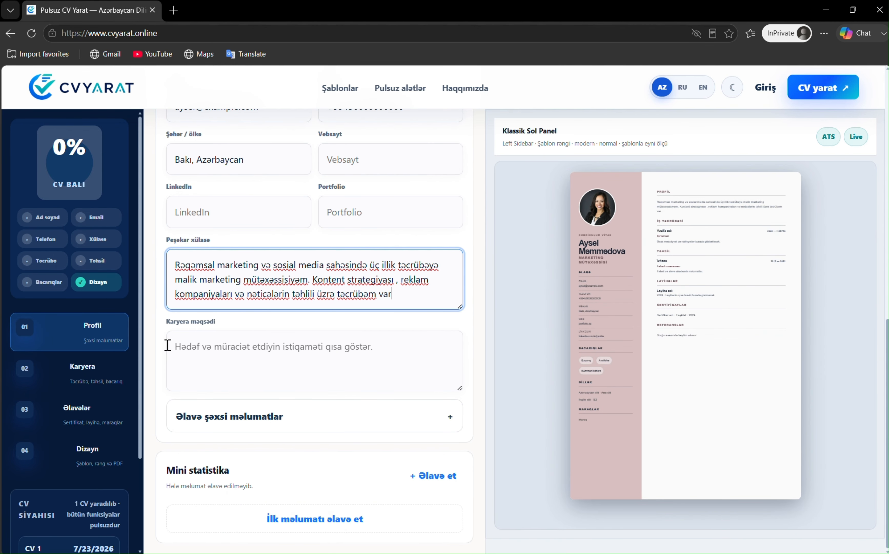
pyautogui.click(92, 368)
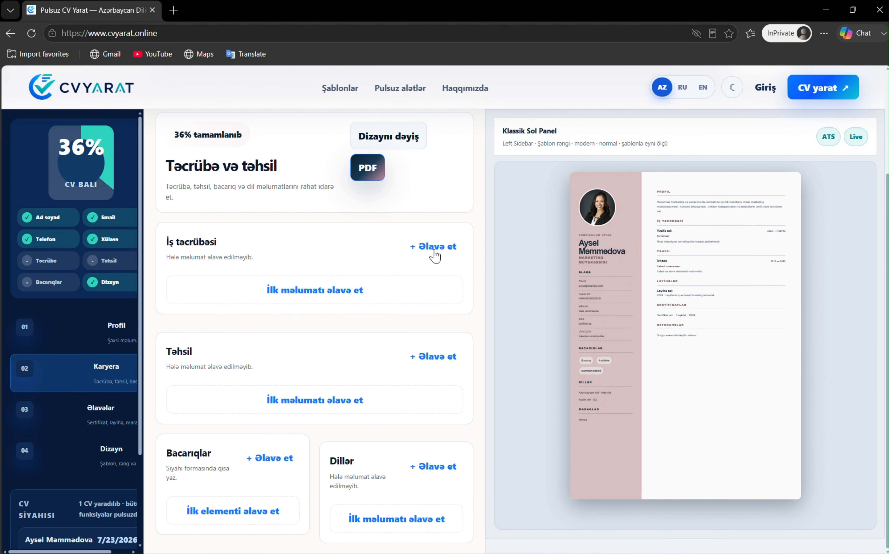
# Add a work experience entry with position Marketinq mütəxəssisi at company ABC
pyautogui.click(390, 290)
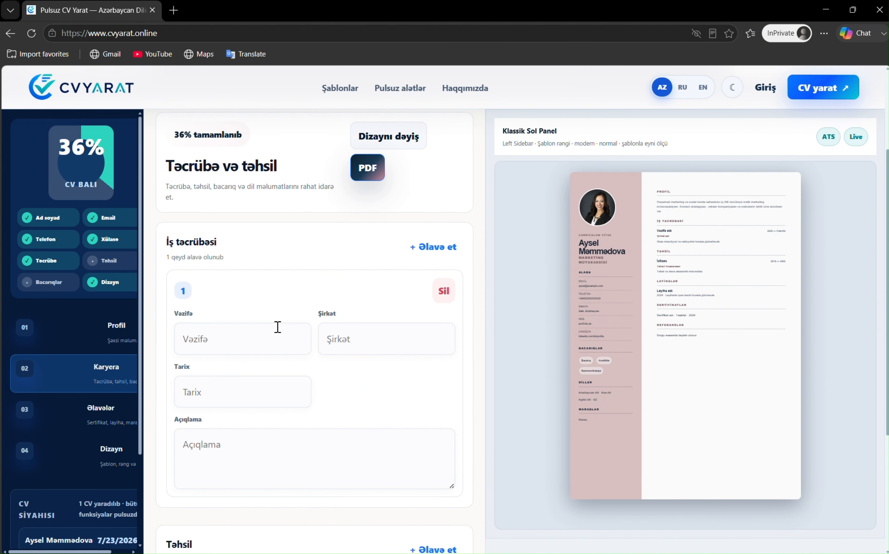
pyautogui.click(278, 327)
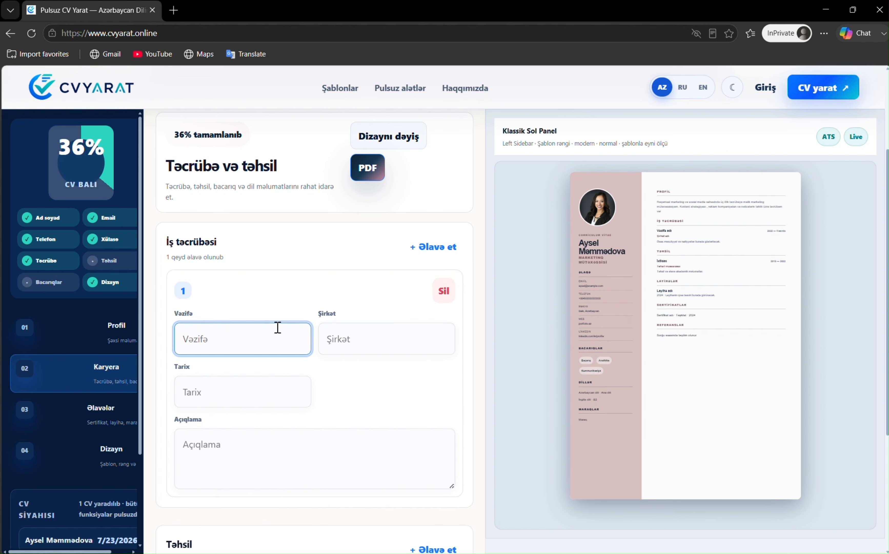
pyautogui.write('Marketinq')
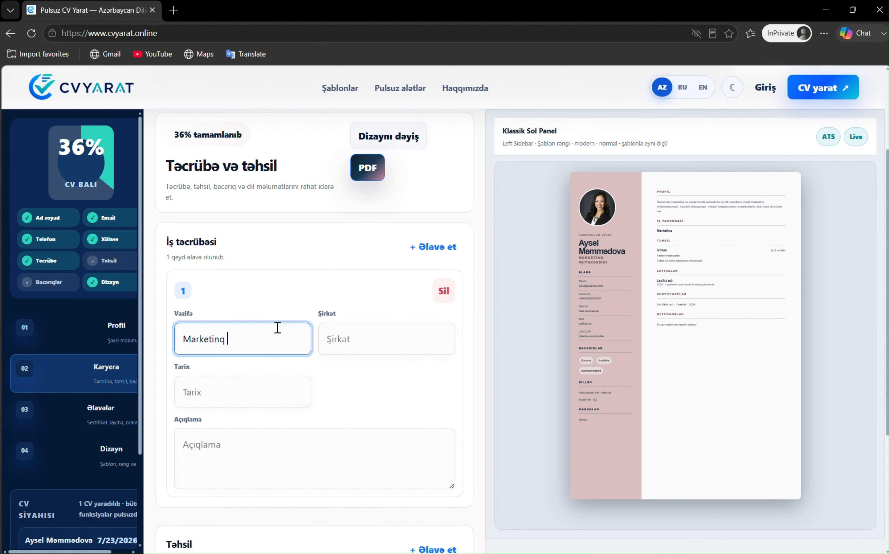
pyautogui.write(' mütəxəssisi - ABC')
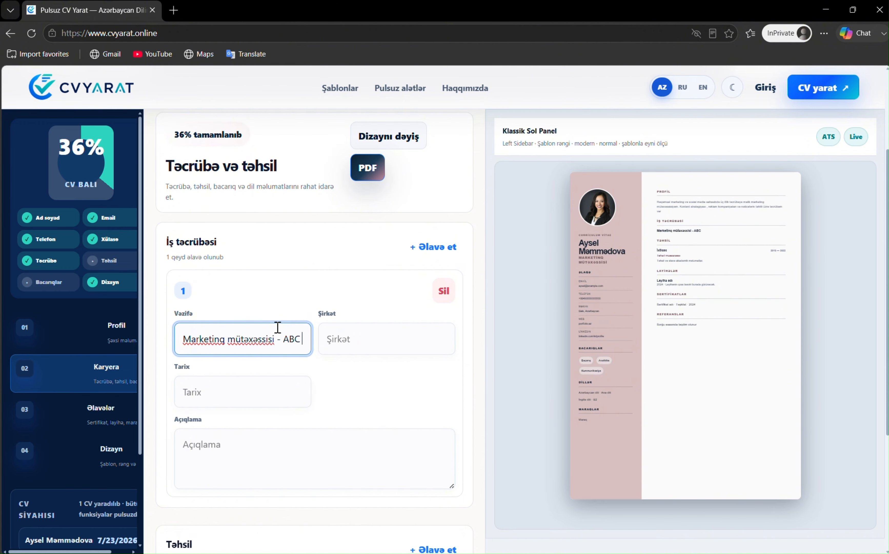
pyautogui.write(' ş')
pyautogui.press('BackSpace')
pyautogui.press('BackSpace')
pyautogui.click(361, 346)
pyautogui.write('ABC')
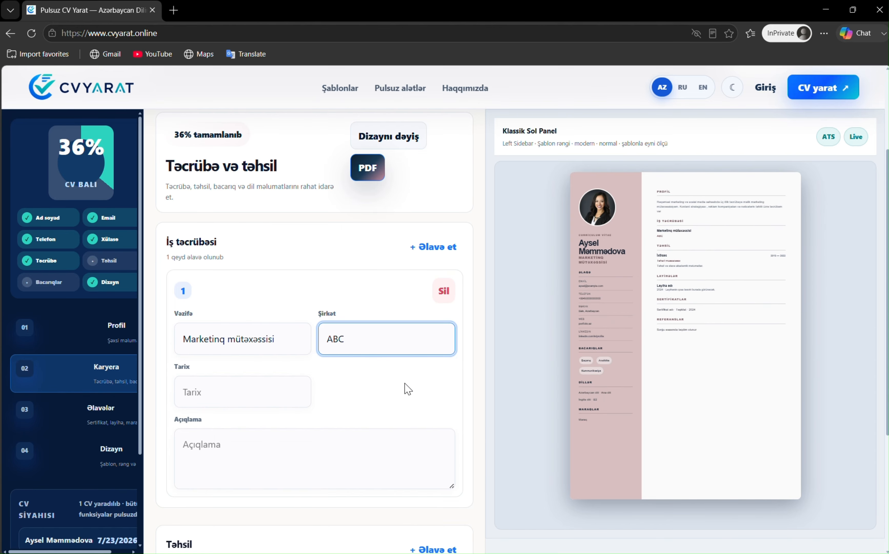
pyautogui.scroll(-3, 407, 388)
pyautogui.scroll(-2, 331, 412)
# Add education: Marketinq at Azərbaycan Dövlət İqtisad Universiteti, 2020 - 2024
pyautogui.click(327, 410)
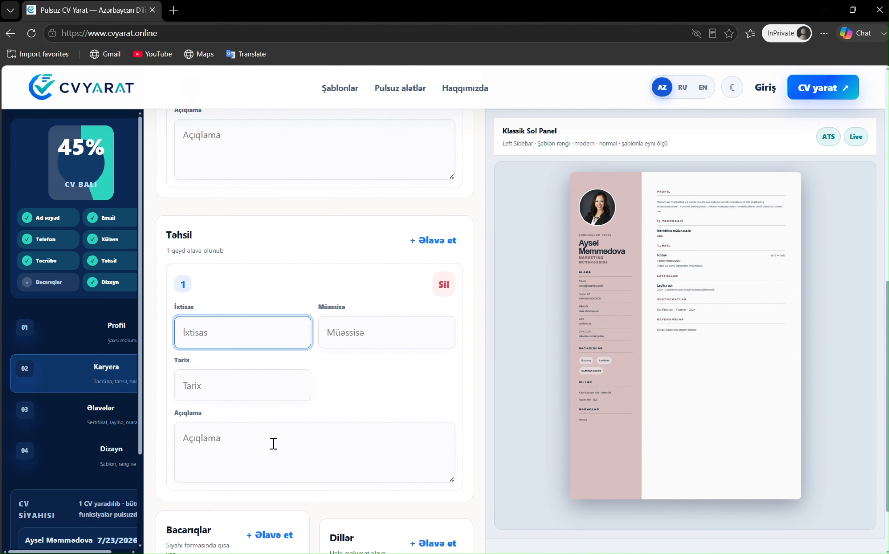
pyautogui.press('Tab')
pyautogui.write('Azərbaycan Dövlət İqtisad Universiteti')
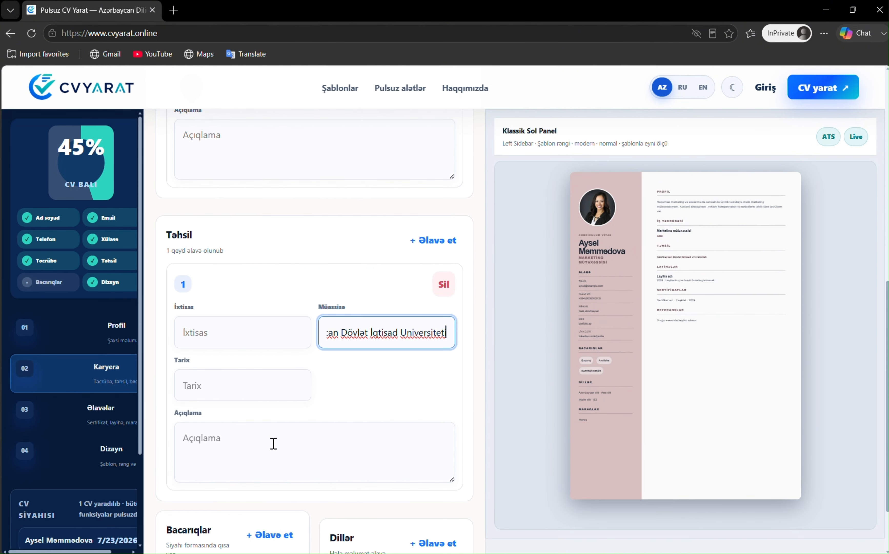
pyautogui.click(253, 328)
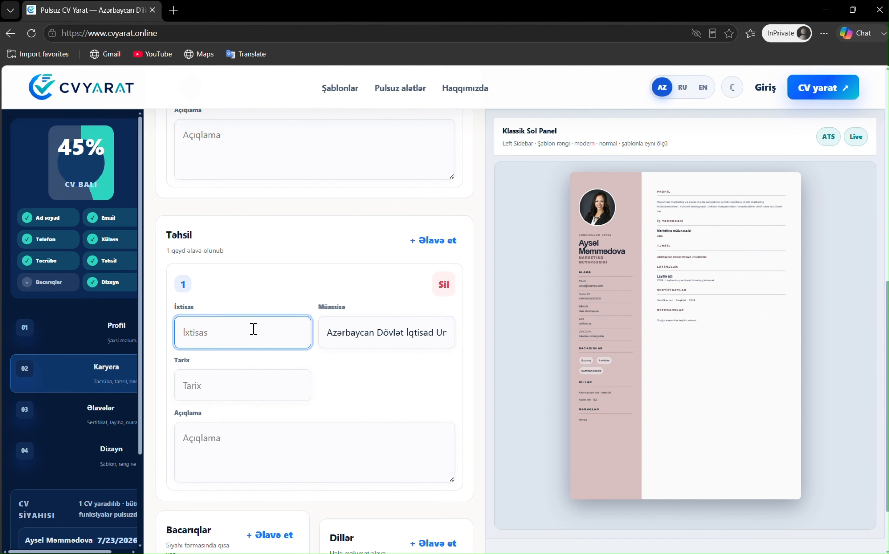
pyautogui.write('Marketinq')
pyautogui.click(245, 387)
pyautogui.write('20')
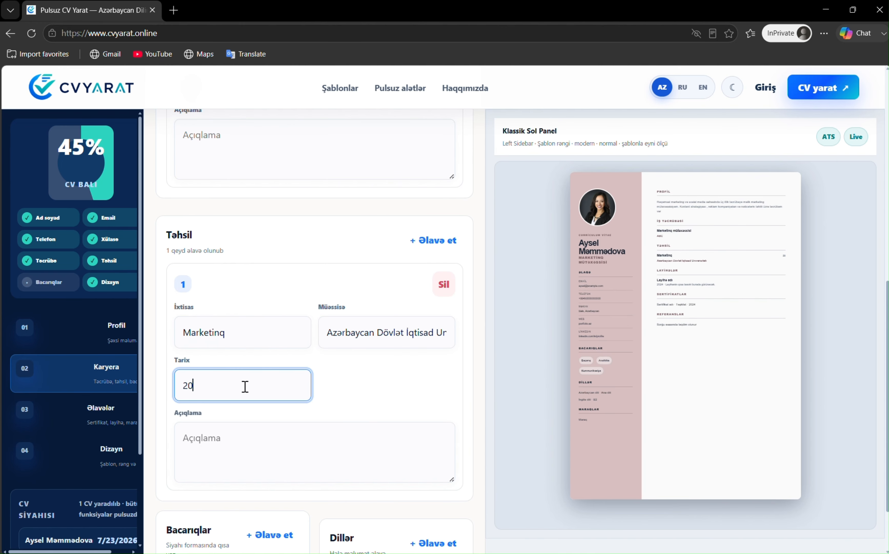
pyautogui.write('20 - 2024')
# List the skills Sosial Media, Google Ads, analitika and kontent planlanması
pyautogui.scroll(-2, 301, 431)
pyautogui.click(238, 512)
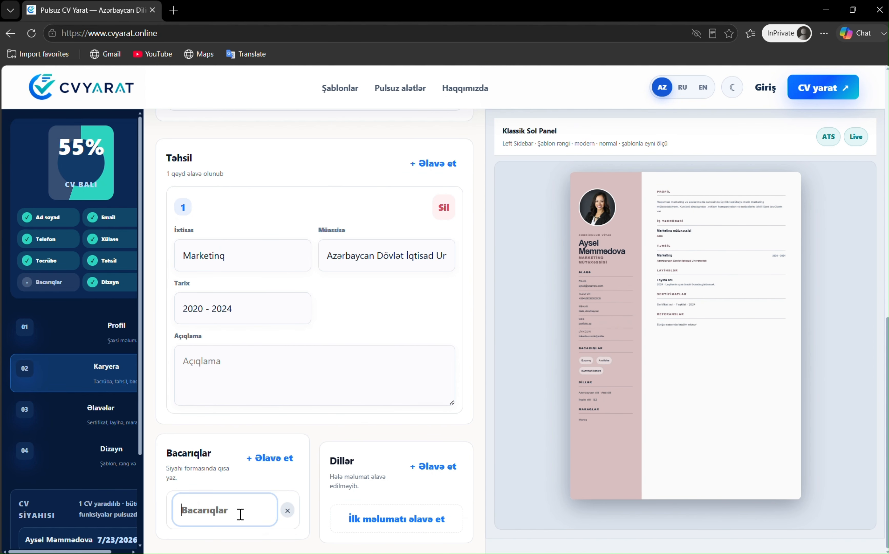
pyautogui.write('Sosial Media ')
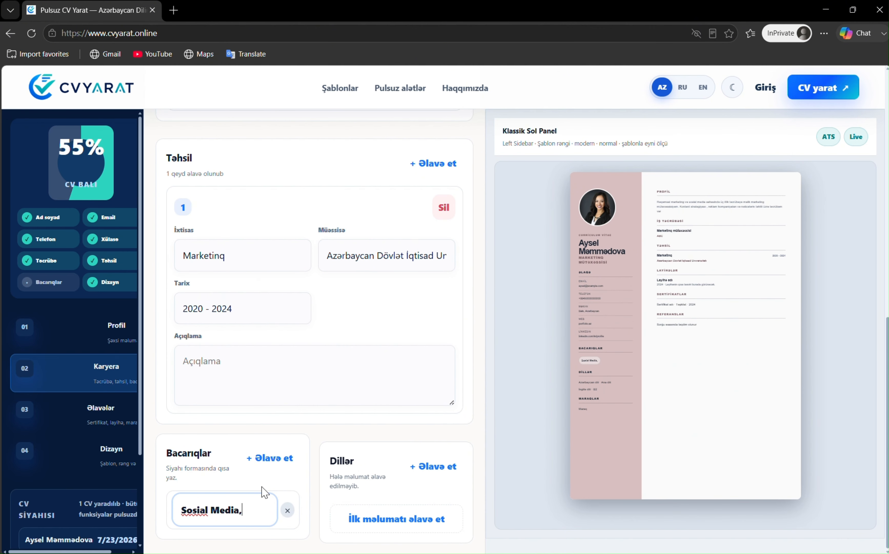
pyautogui.write(' Google Ads, analitika')
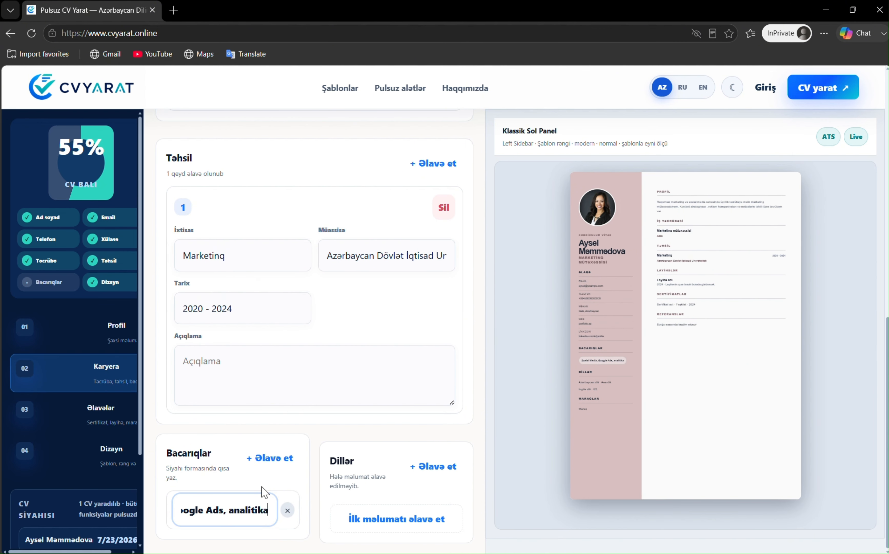
pyautogui.write(', kontent planlanması')
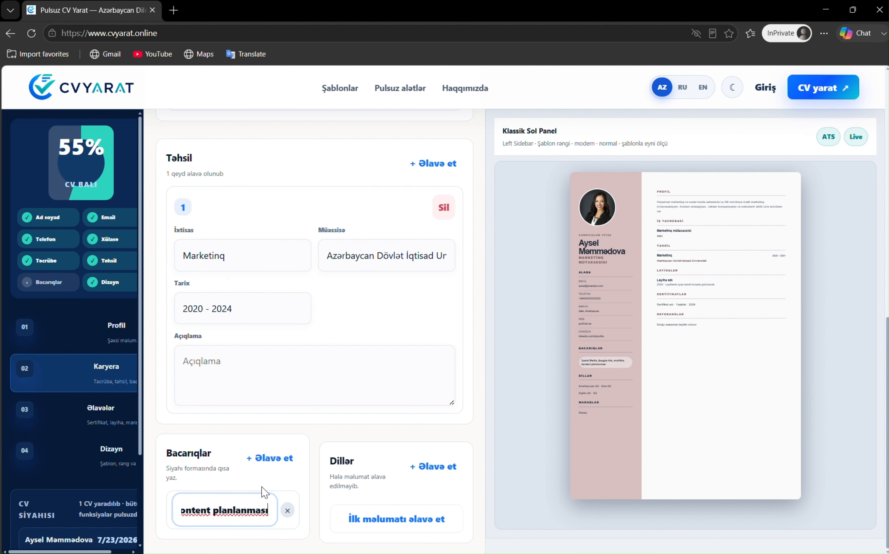
# Add languages Azərbaycan dili (Ana Dili) and İngilis dili, lowercasing 'dili' in the names
pyautogui.click(404, 519)
pyautogui.write('Azərbaycan Dili')
pyautogui.press('Tab')
pyautogui.write('Ana Dili')
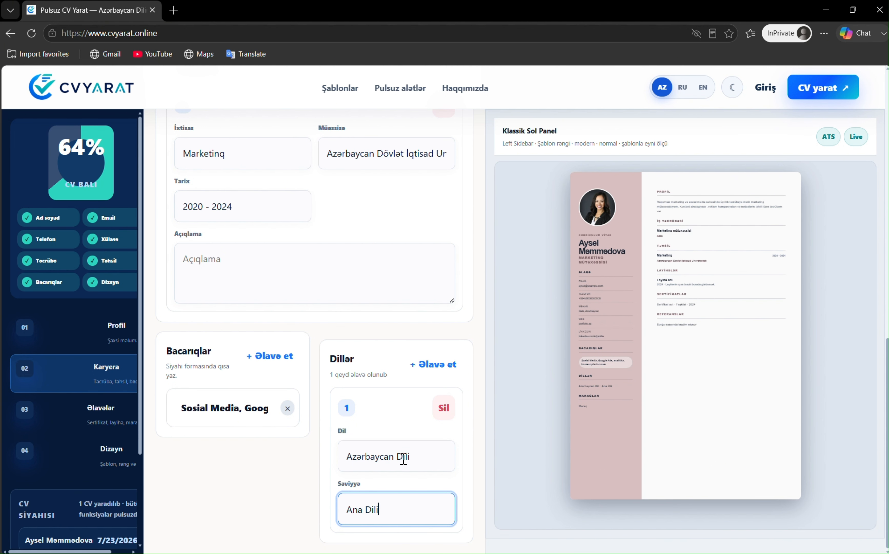
pyautogui.press('Return')
pyautogui.write('İngilis Dili')
pyautogui.click(418, 512)
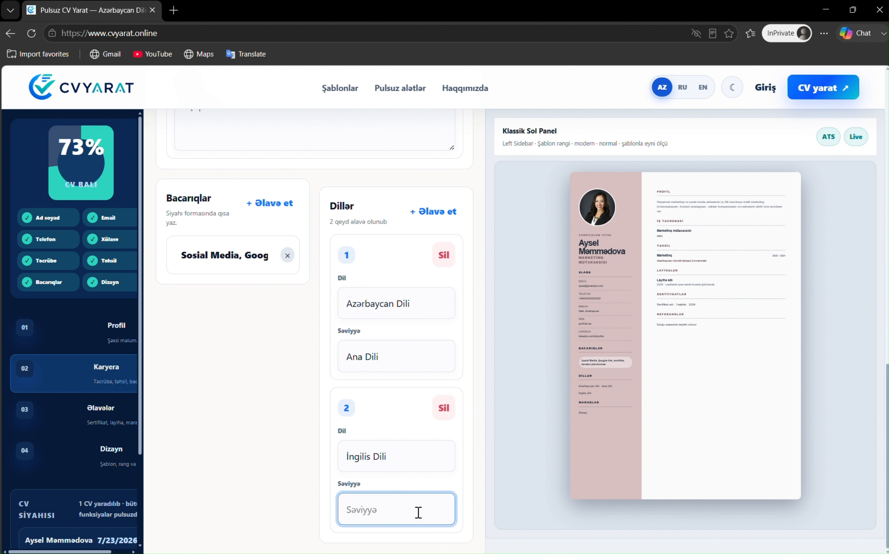
pyautogui.click(404, 303)
pyautogui.press('BackSpace')
pyautogui.write('d')
pyautogui.click(380, 456)
pyautogui.press('BackSpace')
pyautogui.write('d')
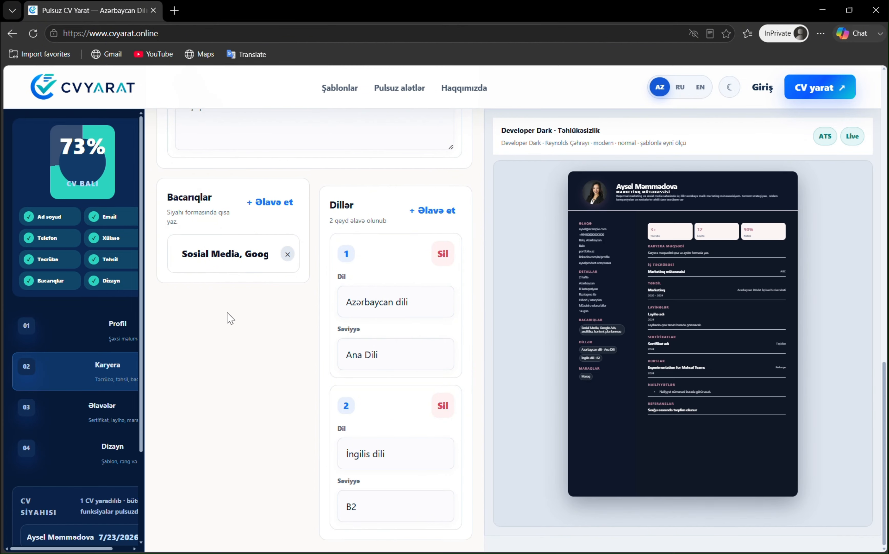
# Scroll through the optional Əlavələr sections, leaving them all empty
pyautogui.click(98, 406)
pyautogui.scroll(10, 248, 167)
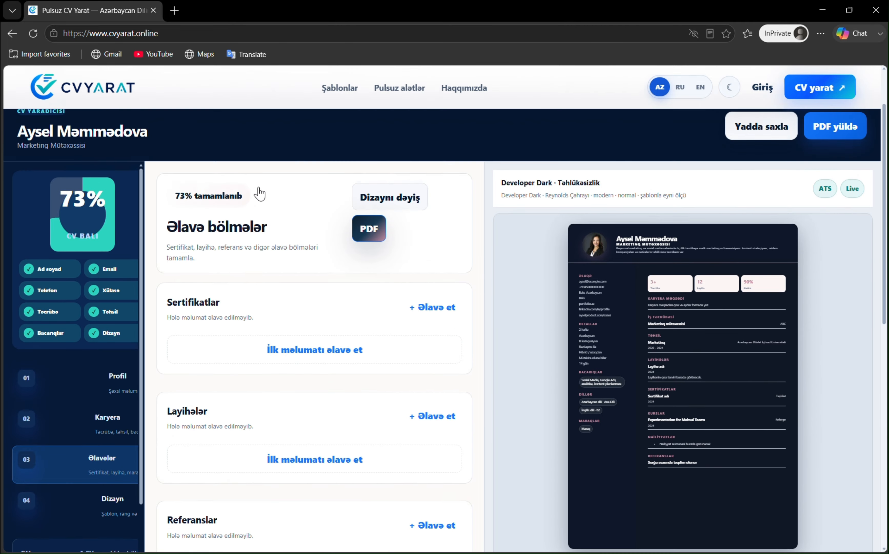
pyautogui.scroll(-2, 262, 195)
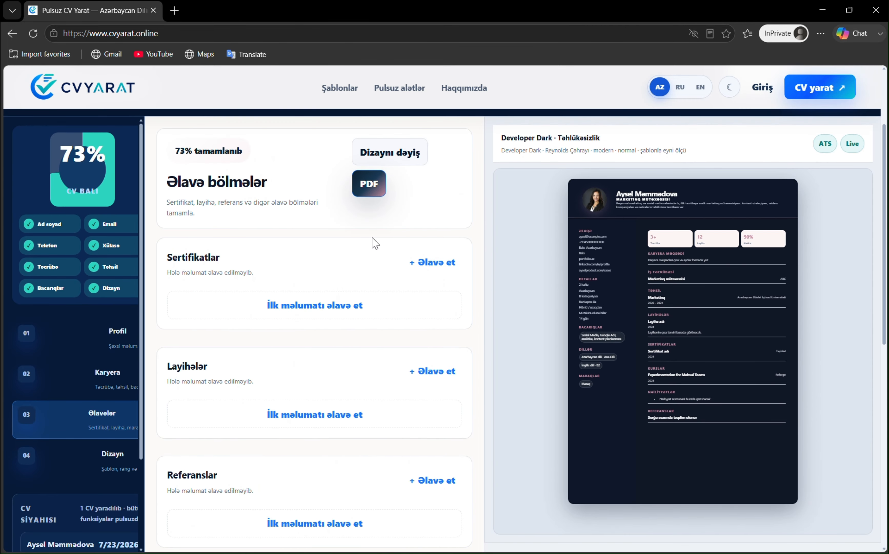
pyautogui.scroll(-5, 373, 241)
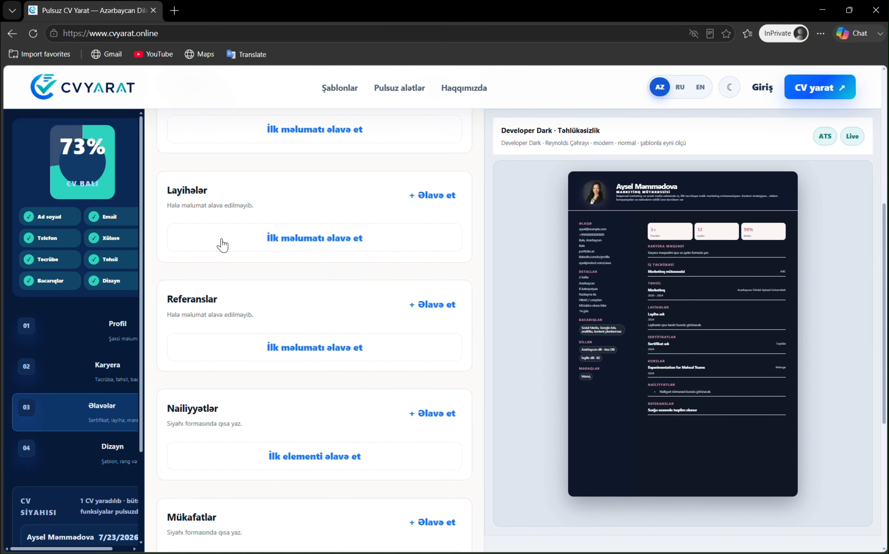
pyautogui.scroll(-4, 223, 245)
pyautogui.scroll(-3, 265, 235)
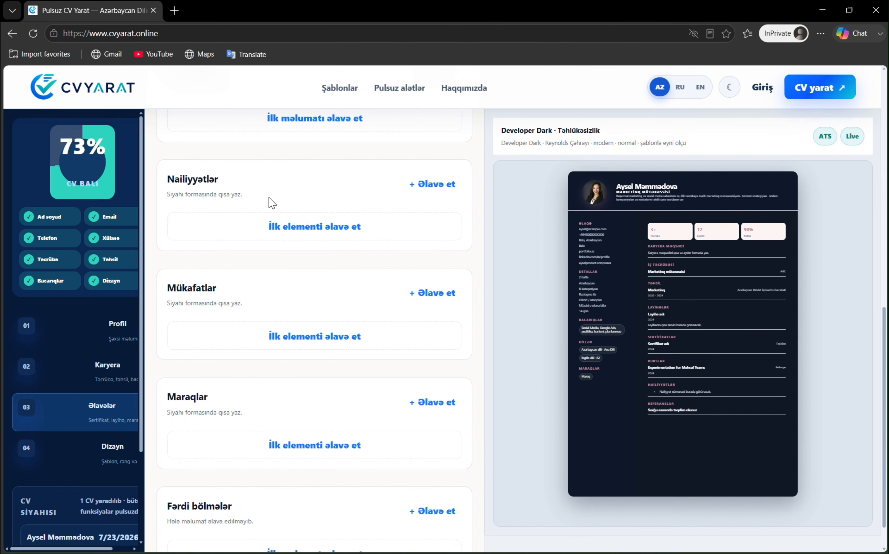
pyautogui.scroll(-1, 275, 205)
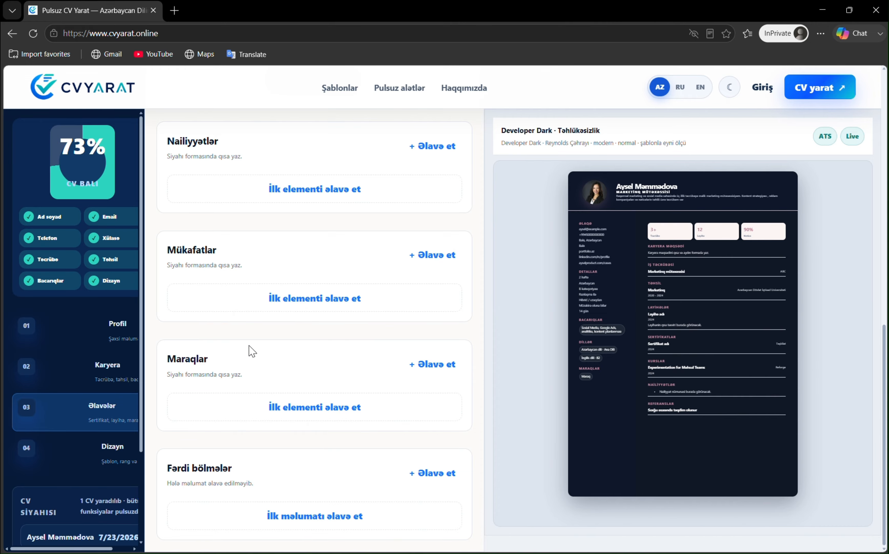
pyautogui.scroll(12, 358, 398)
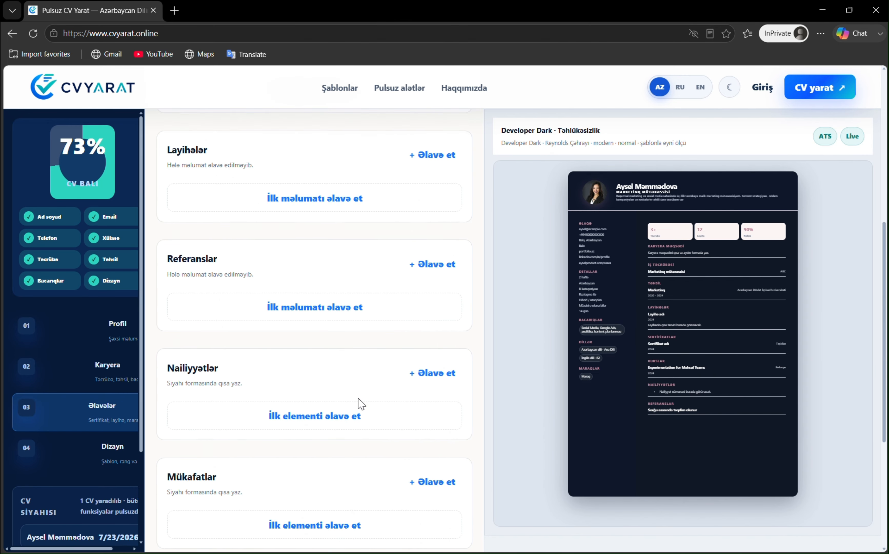
pyautogui.scroll(-12, 359, 337)
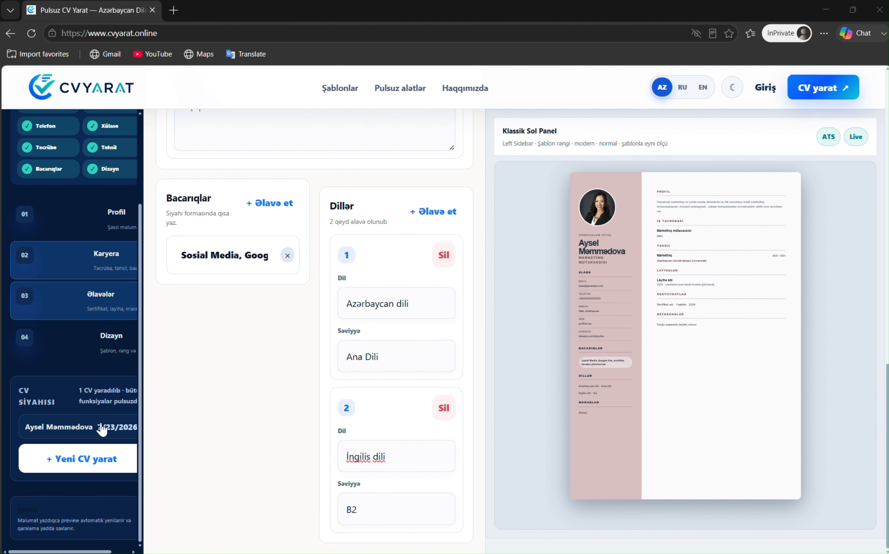
# In Dizayn, preview Kreativ Bloklar and Minimal Peşəkar, then apply the Developer Dark template
pyautogui.click(93, 337)
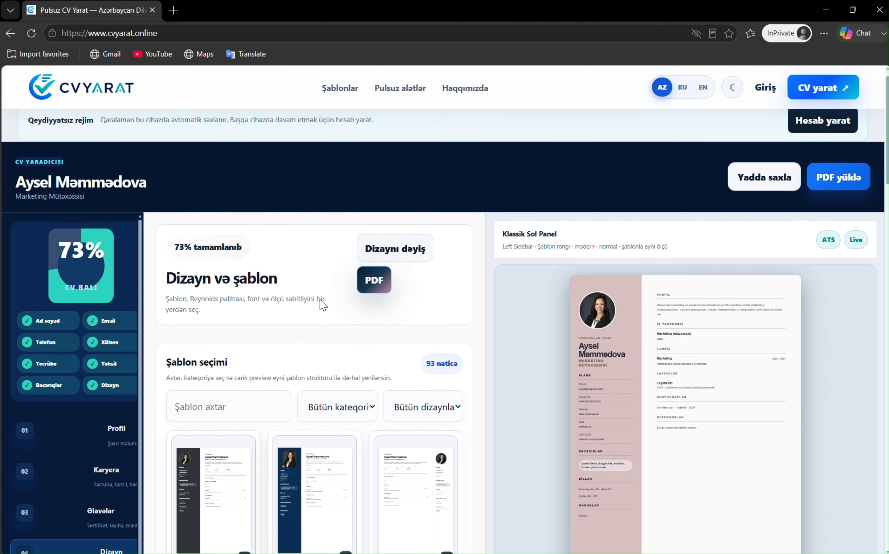
pyautogui.scroll(-20, 330, 293)
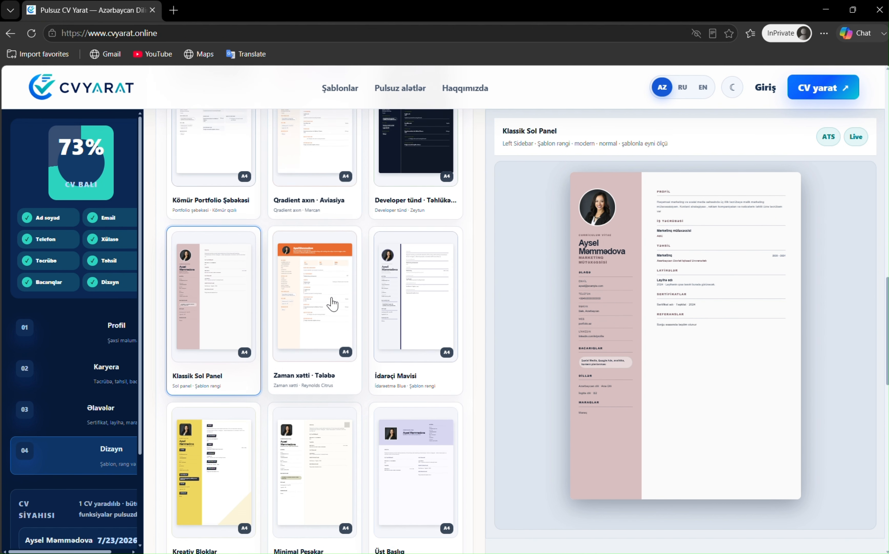
pyautogui.scroll(-5, 333, 307)
pyautogui.scroll(4, 332, 307)
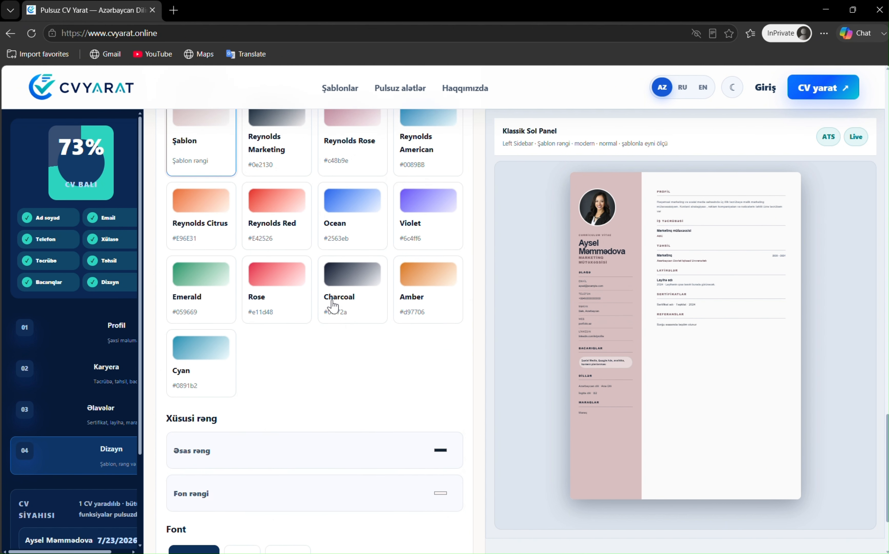
pyautogui.scroll(8, 363, 249)
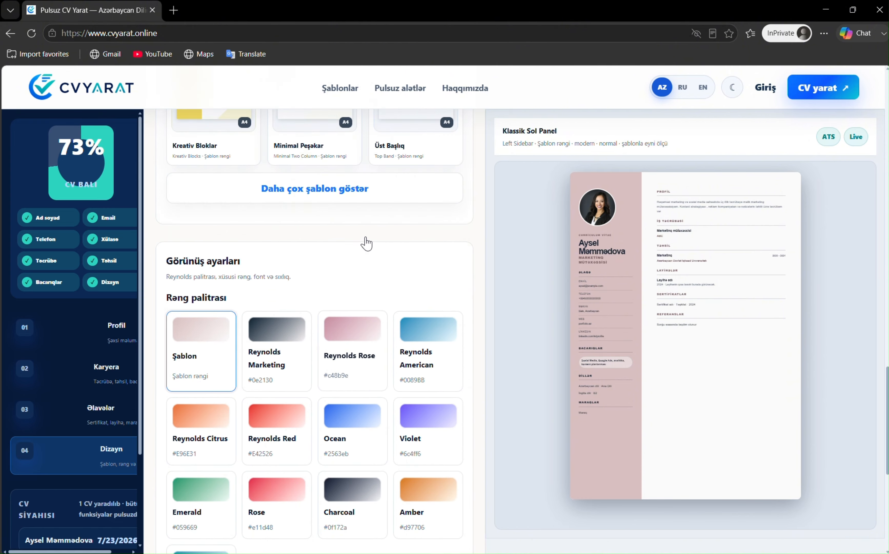
pyautogui.click(240, 244)
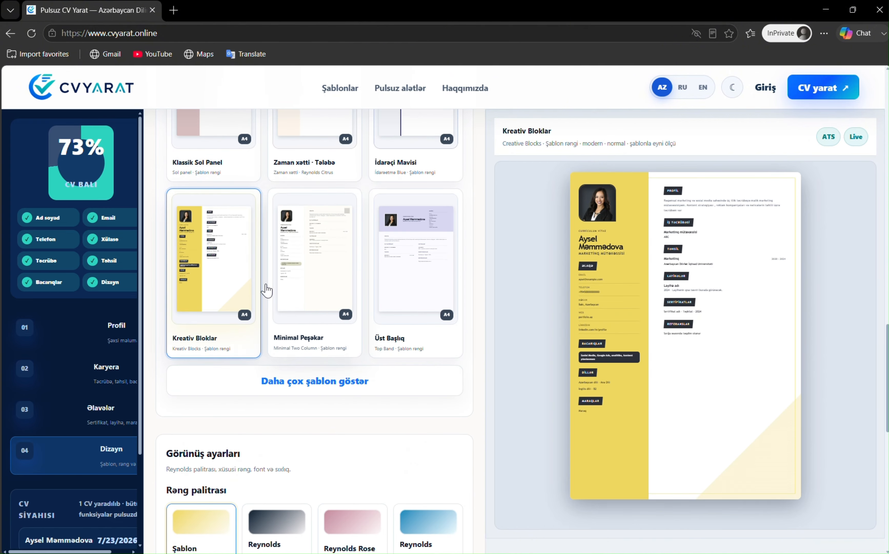
pyautogui.click(355, 275)
pyautogui.scroll(9, 420, 289)
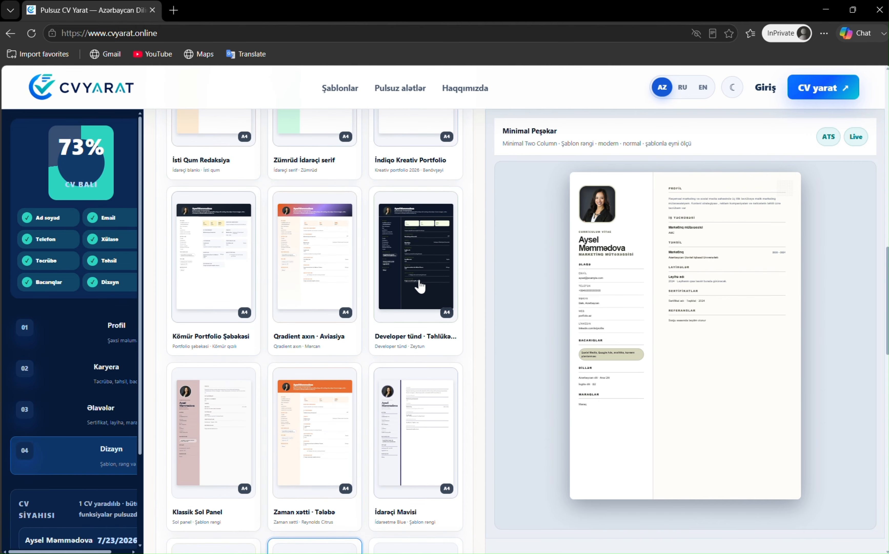
pyautogui.click(407, 259)
pyautogui.scroll(-20, 315, 301)
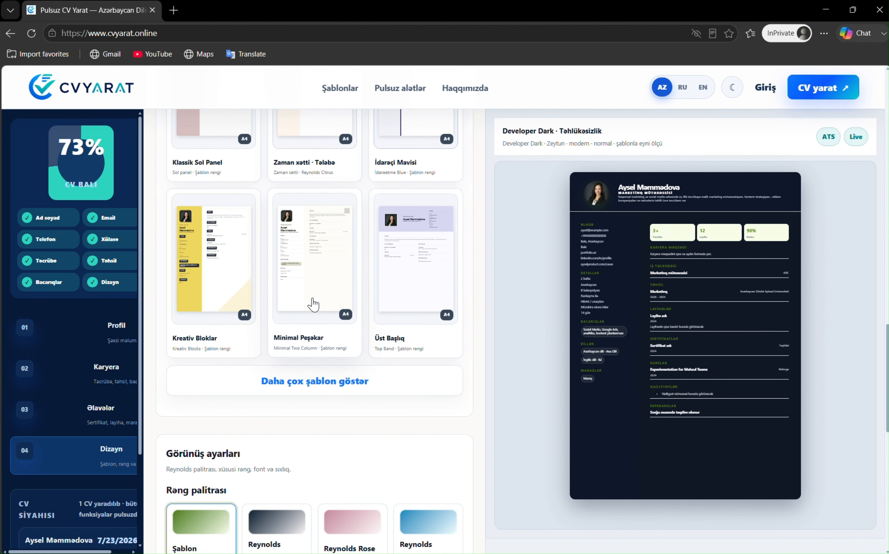
pyautogui.scroll(5, 318, 312)
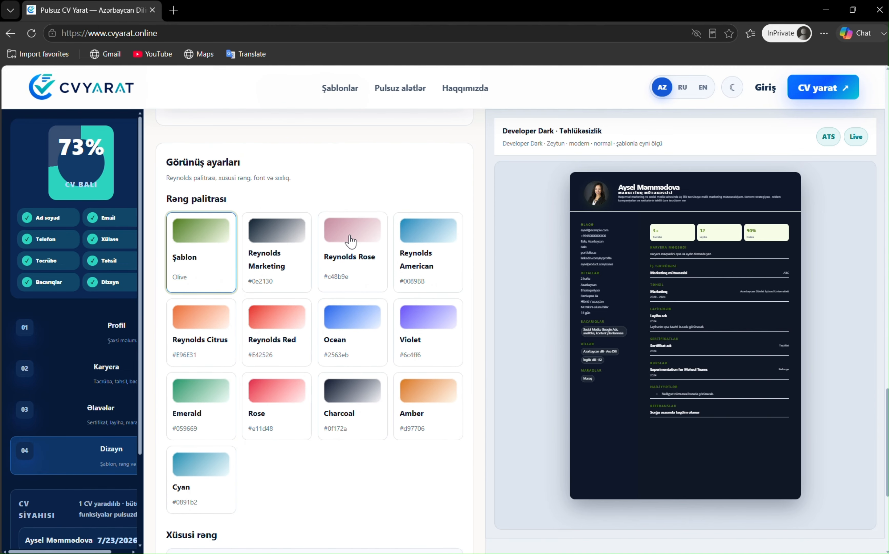
# Apply the Reynolds Rose palette, ending on Normal spacing and Modern font after trying alternatives
pyautogui.click(370, 280)
pyautogui.scroll(-6, 317, 368)
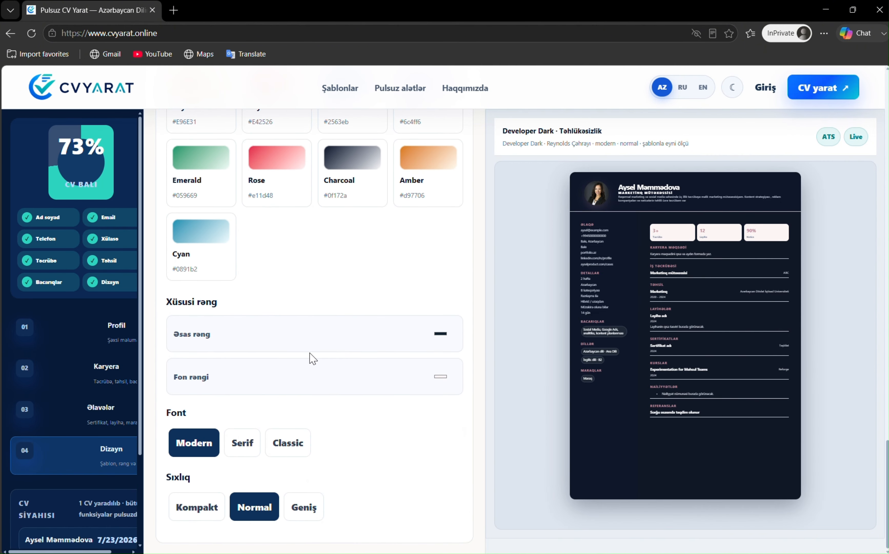
pyautogui.click(293, 513)
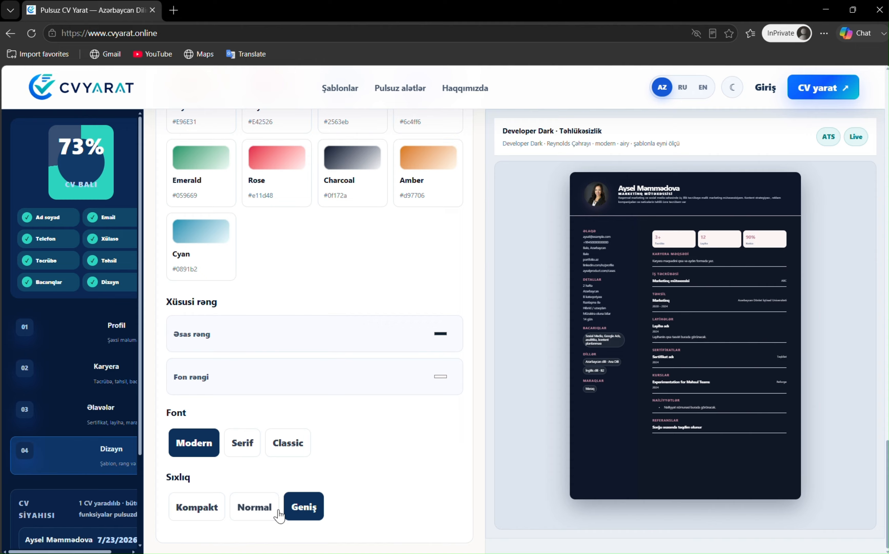
pyautogui.click(198, 511)
pyautogui.click(264, 511)
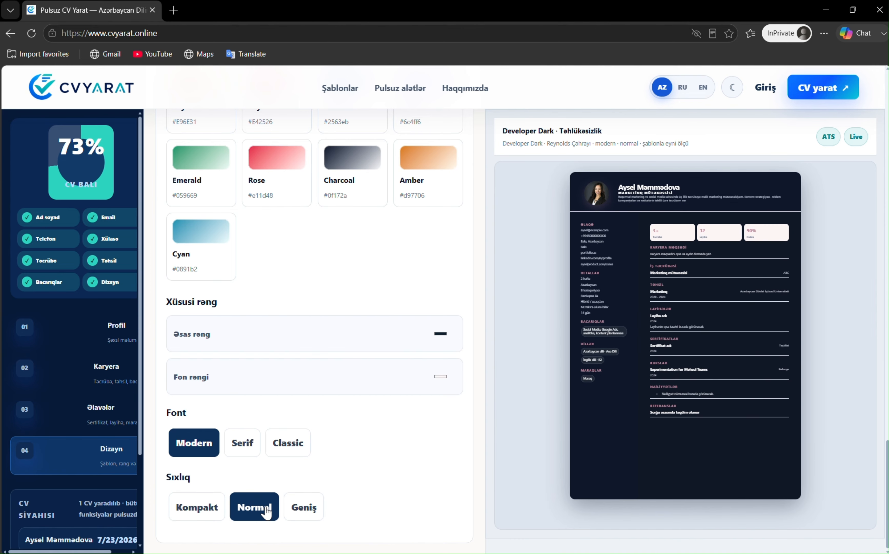
pyautogui.click(241, 445)
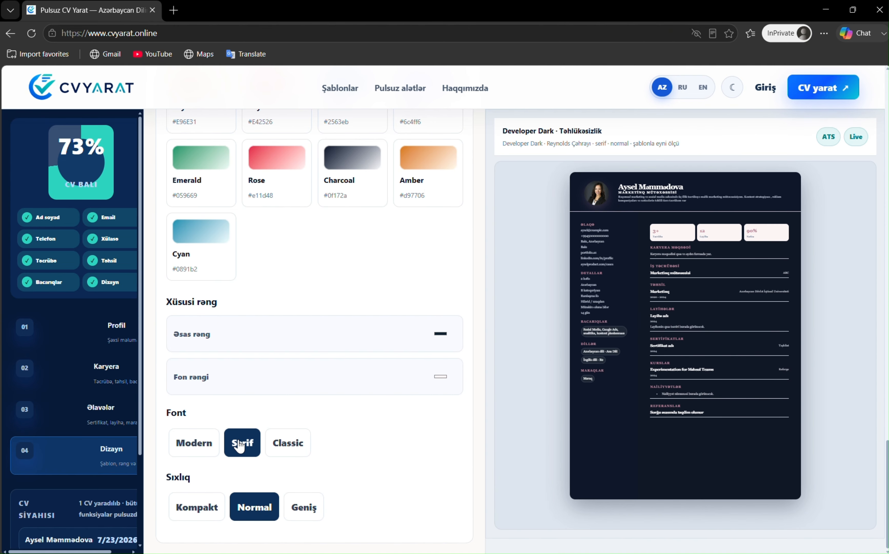
pyautogui.click(291, 448)
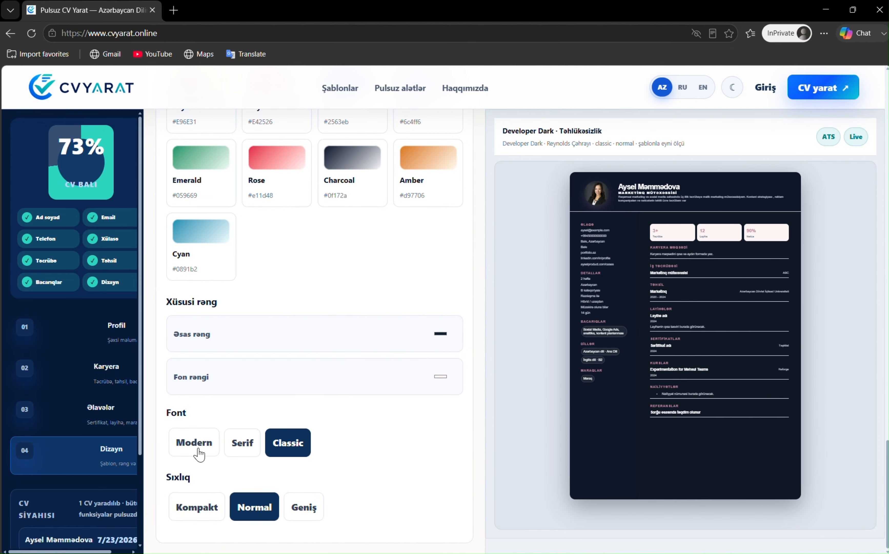
pyautogui.click(194, 442)
pyautogui.scroll(10, 219, 360)
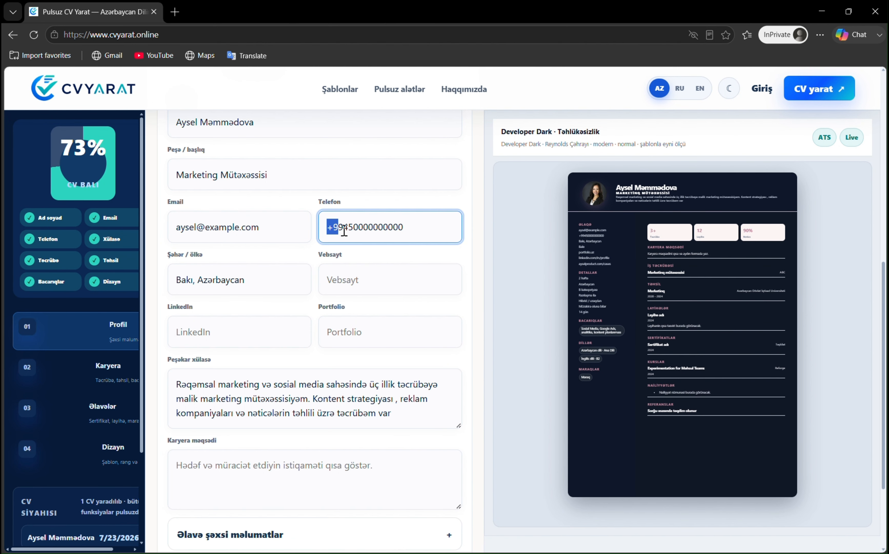
pyautogui.moveTo(337, 224); pyautogui.dragTo(423, 230)
pyautogui.moveTo(177, 227); pyautogui.dragTo(275, 231)
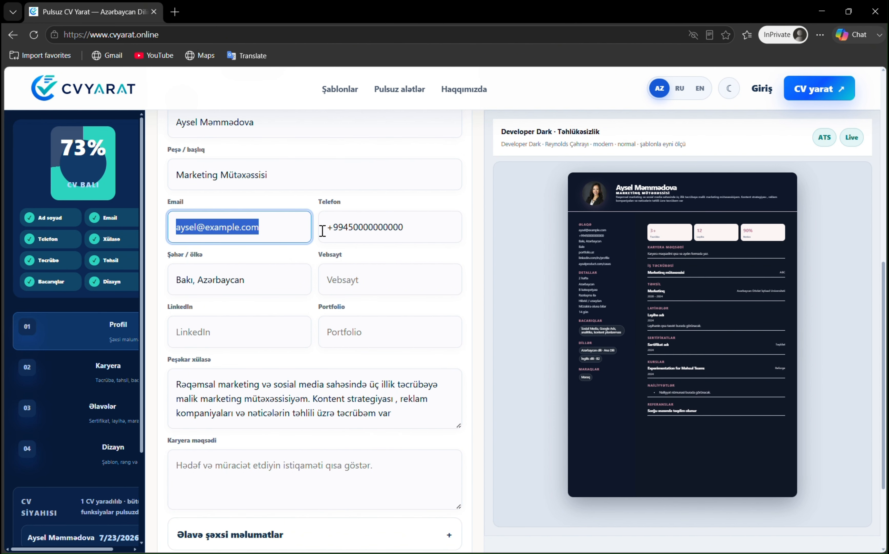
pyautogui.scroll(3, 366, 223)
pyautogui.moveTo(171, 238); pyautogui.dragTo(271, 240)
pyautogui.moveTo(176, 294); pyautogui.dragTo(288, 293)
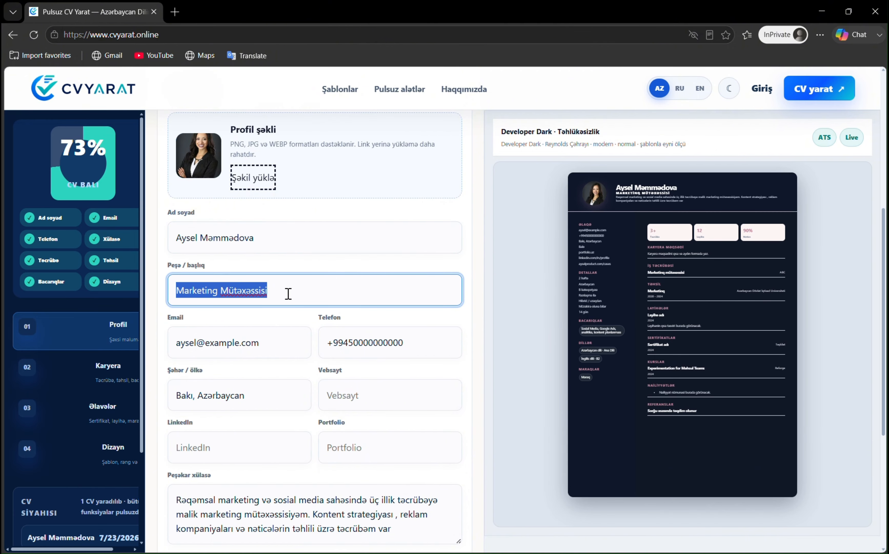
pyautogui.scroll(-3, 256, 292)
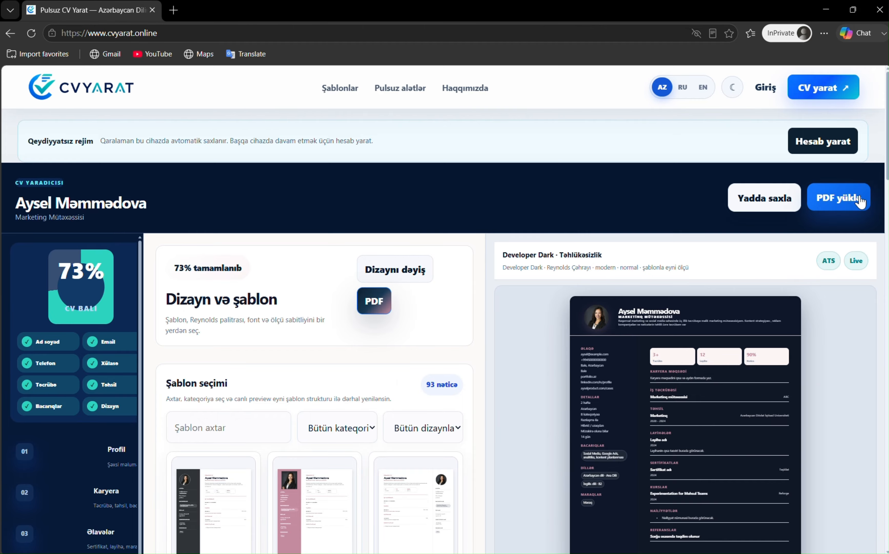
# Export the CV with PDF yüklə as Save as PDF to the Desktop, then open the file
pyautogui.click(859, 194)
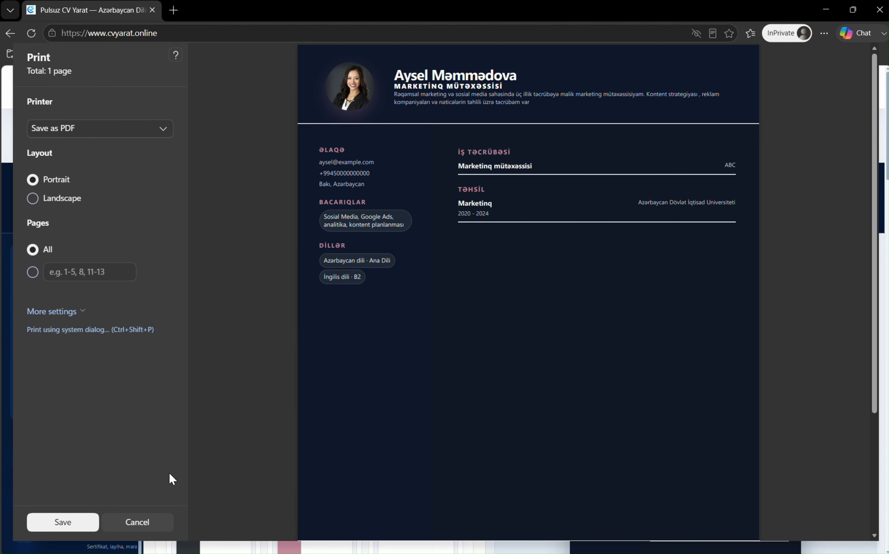
pyautogui.click(84, 517)
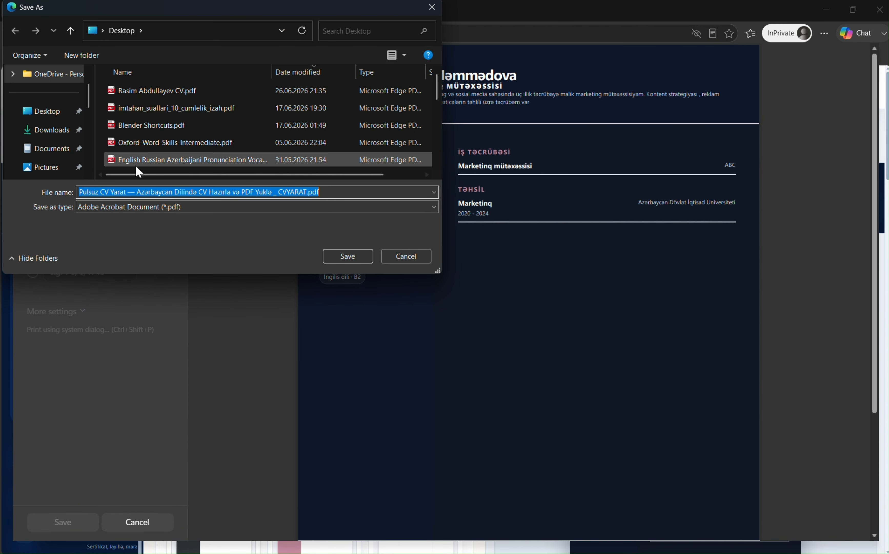
pyautogui.click(55, 118)
pyautogui.click(347, 257)
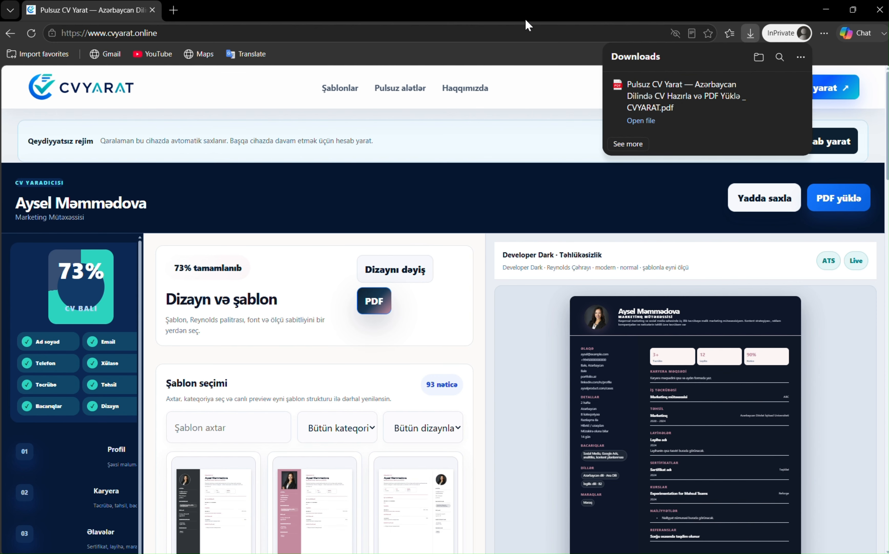
pyautogui.click(689, 91)
pyautogui.scroll(-5, 493, 163)
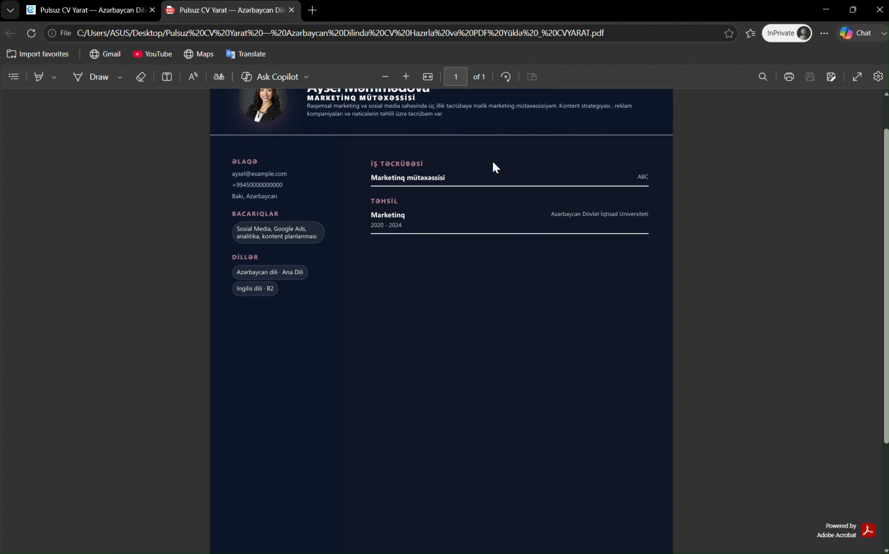